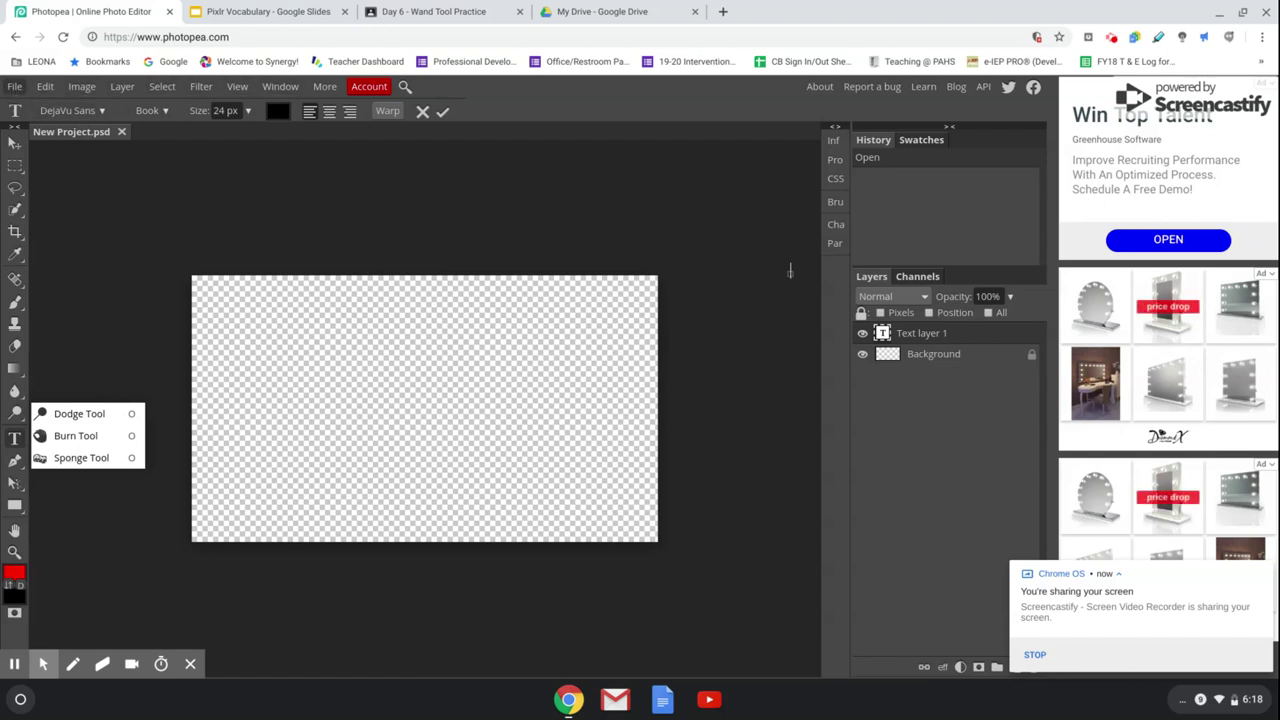
left_click(12, 88)
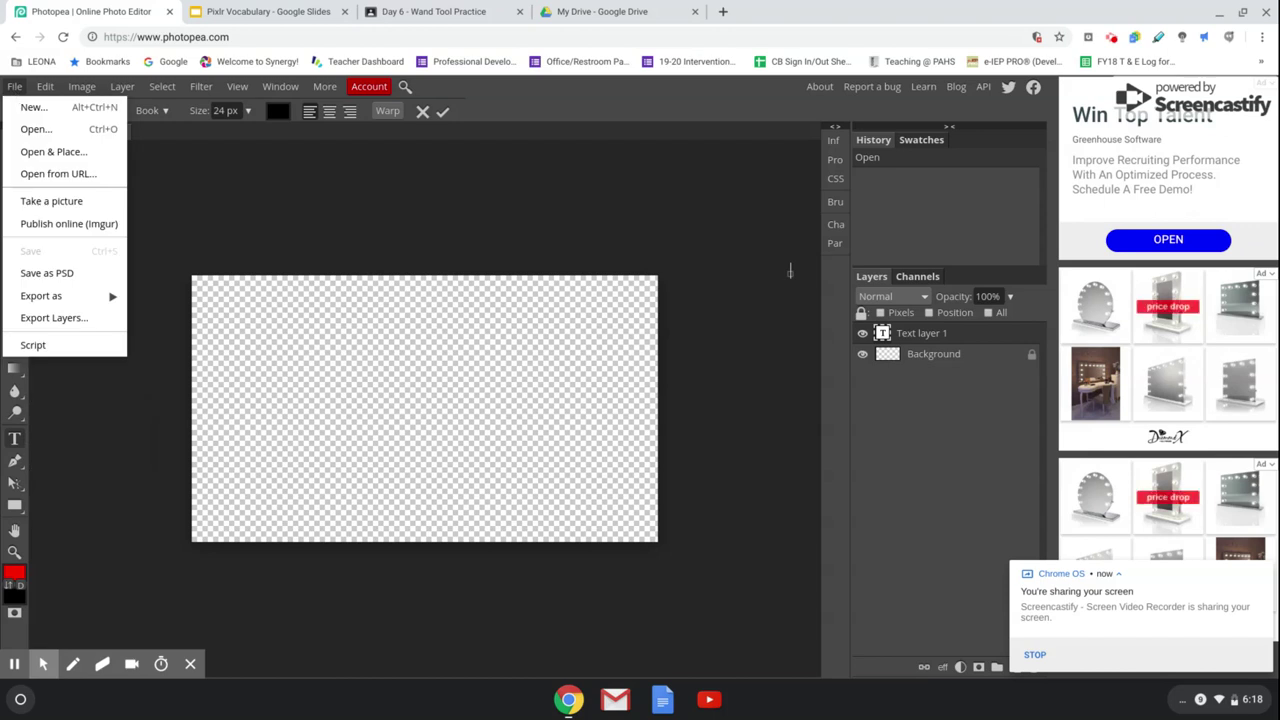
mouse_move(107, 88)
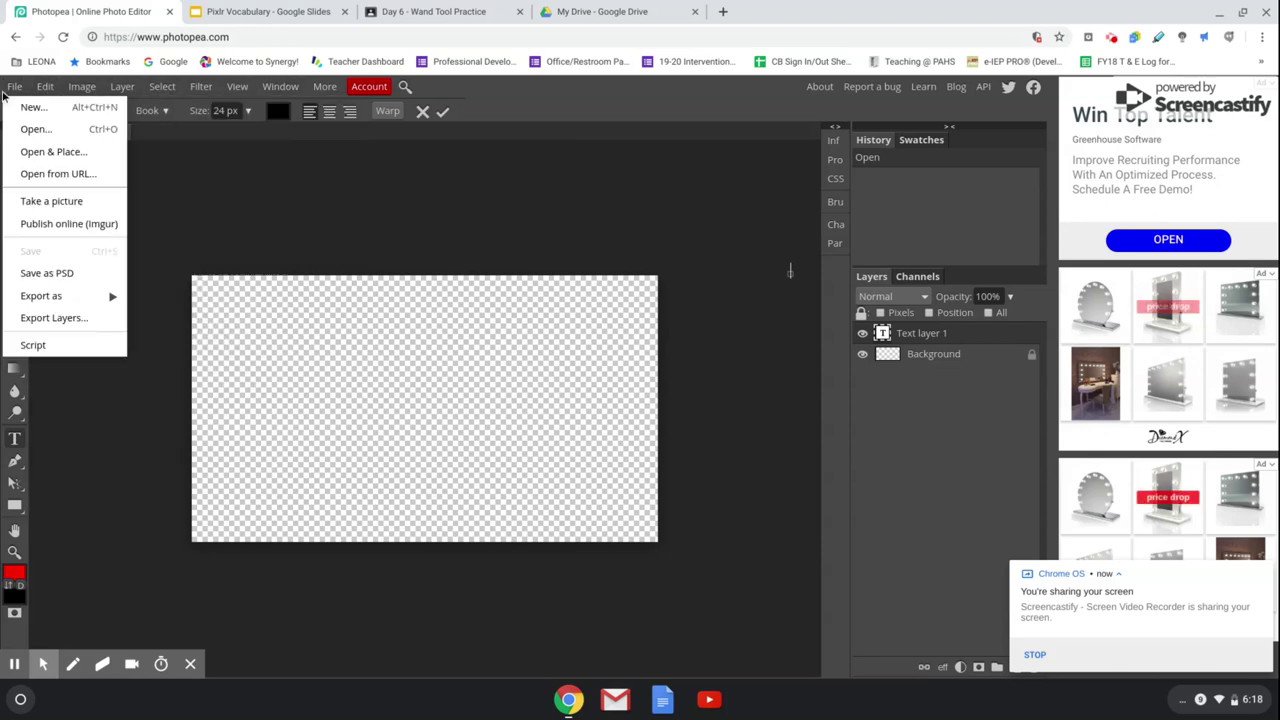
left_click(8, 88)
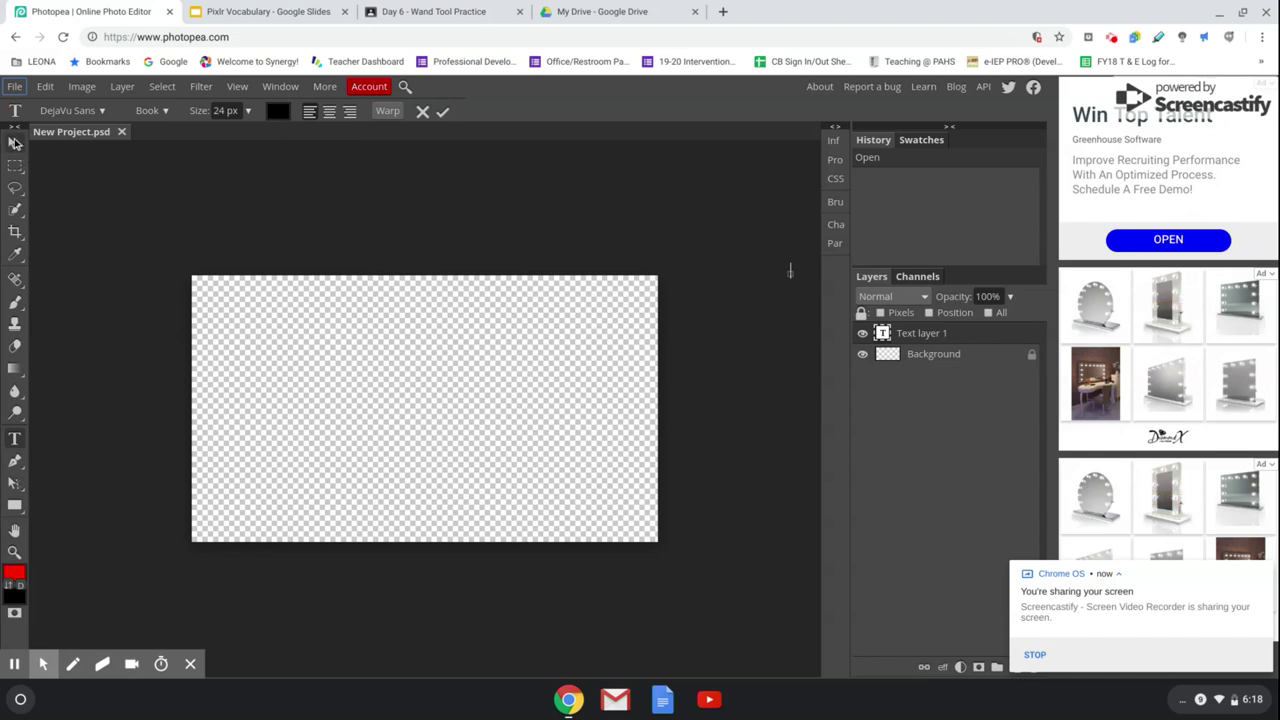
- Browse the lasso, crop, healing, gradient, dodge and blur tool flyouts in the toolbar
left_click(17, 191)
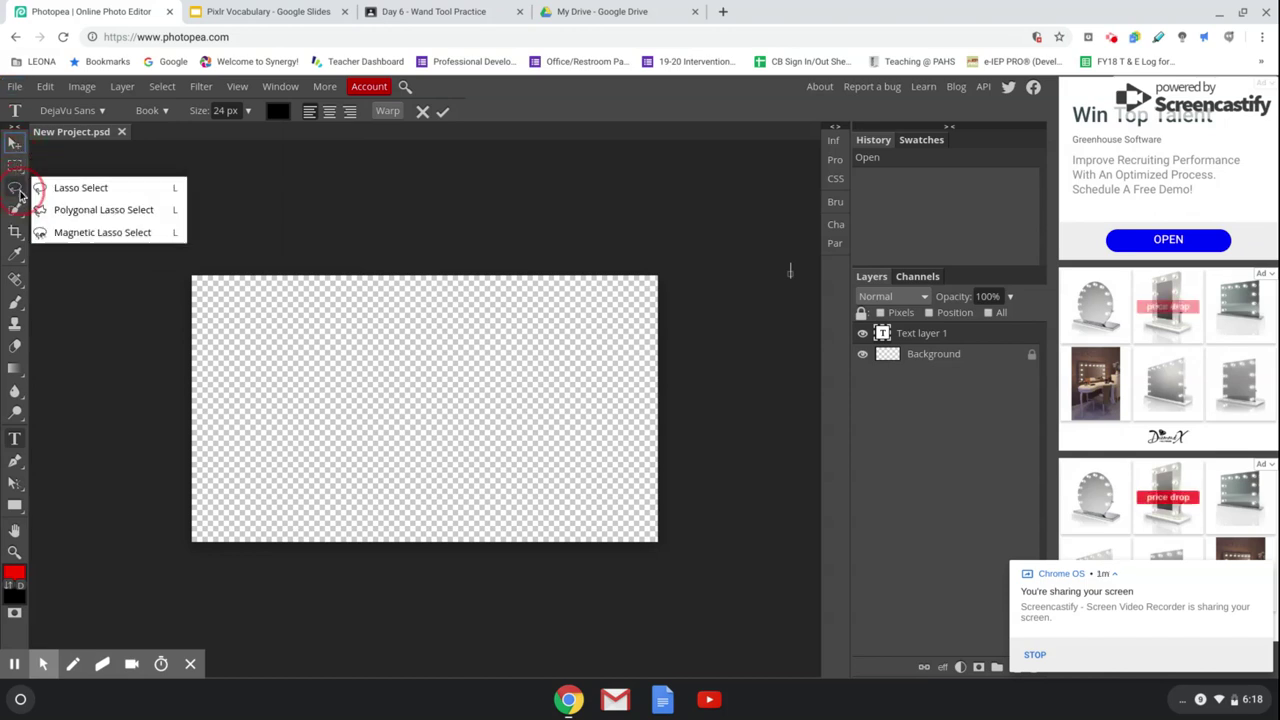
left_click(15, 231)
left_click(15, 278)
left_click(15, 302)
left_click(15, 325)
left_click(17, 386)
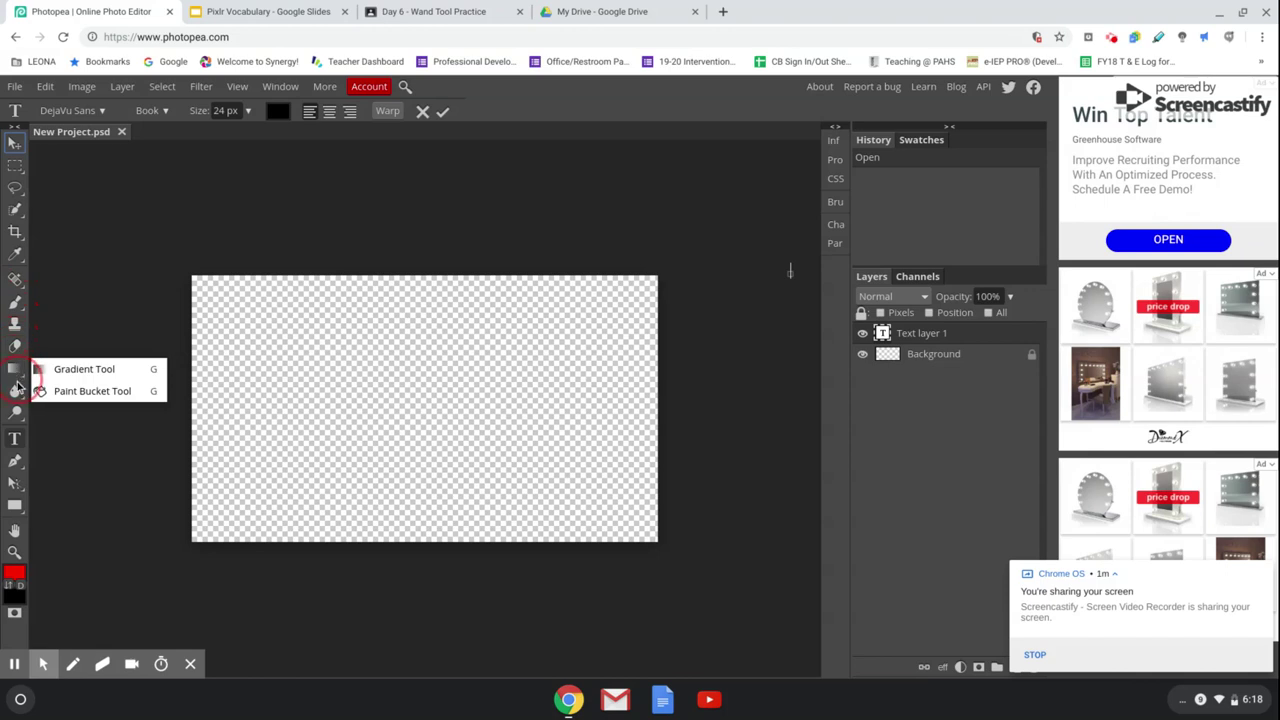
left_click(15, 412)
left_click(15, 391)
left_click(15, 369)
left_click(14, 343)
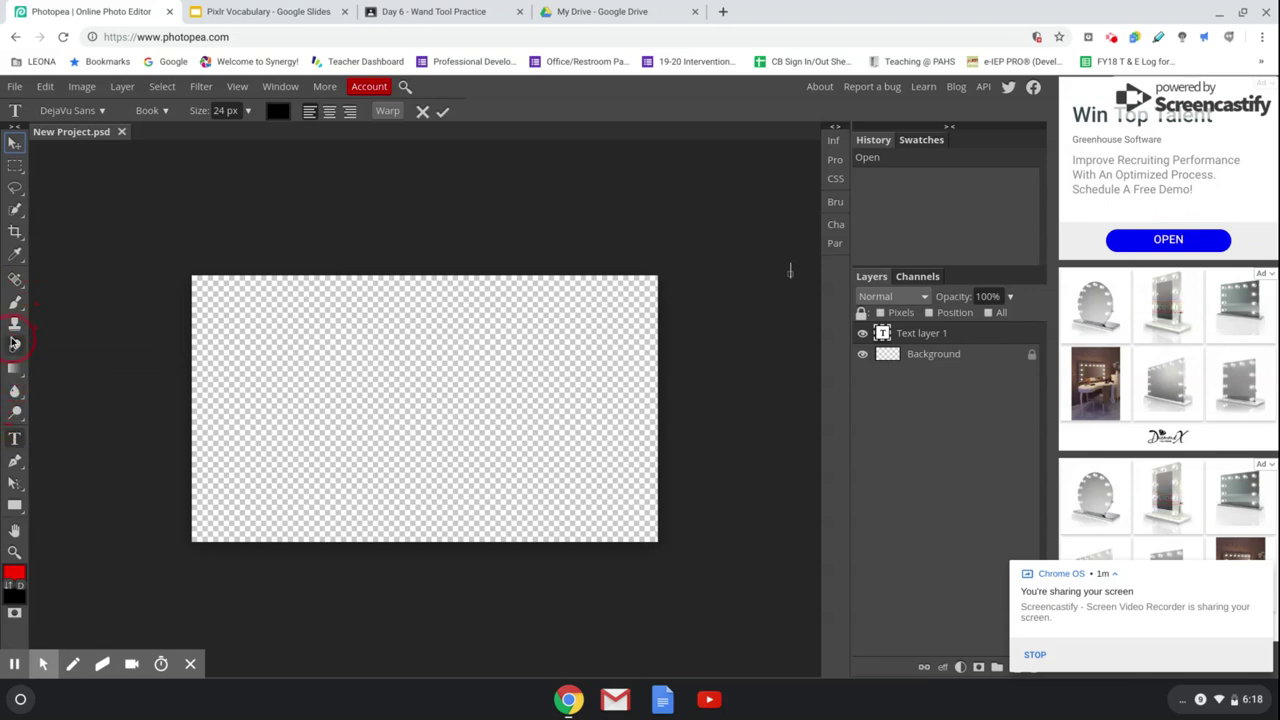
- View the selection, crop, eyedropper and healing flyouts, then commit the text with the Move tool
left_click(15, 278)
left_click(15, 209)
left_click(14, 168)
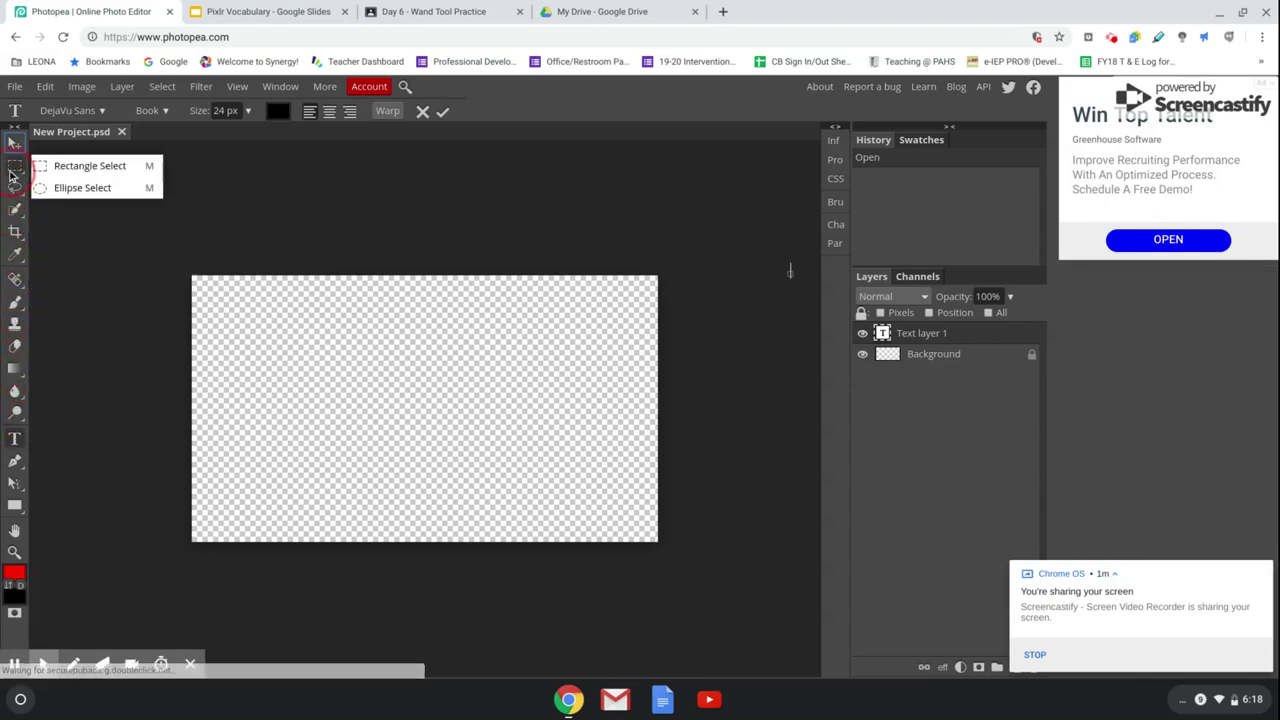
left_click(15, 231)
left_click(15, 254)
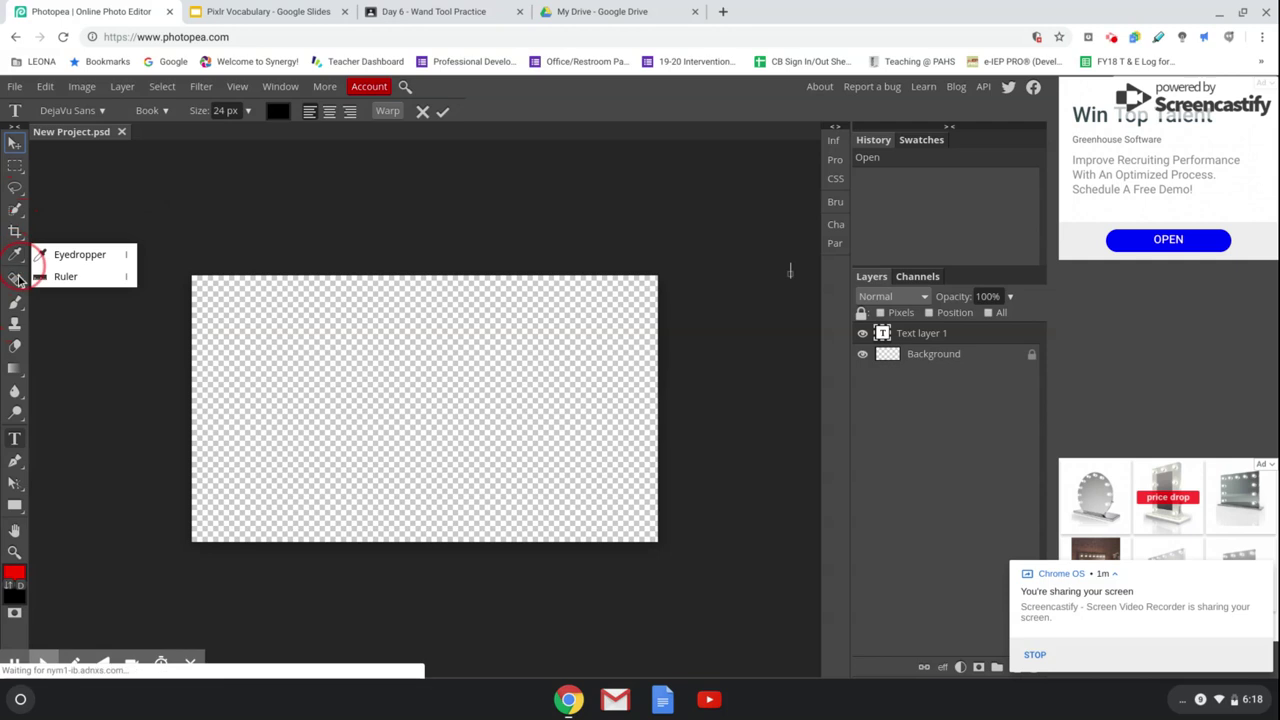
left_click(16, 279)
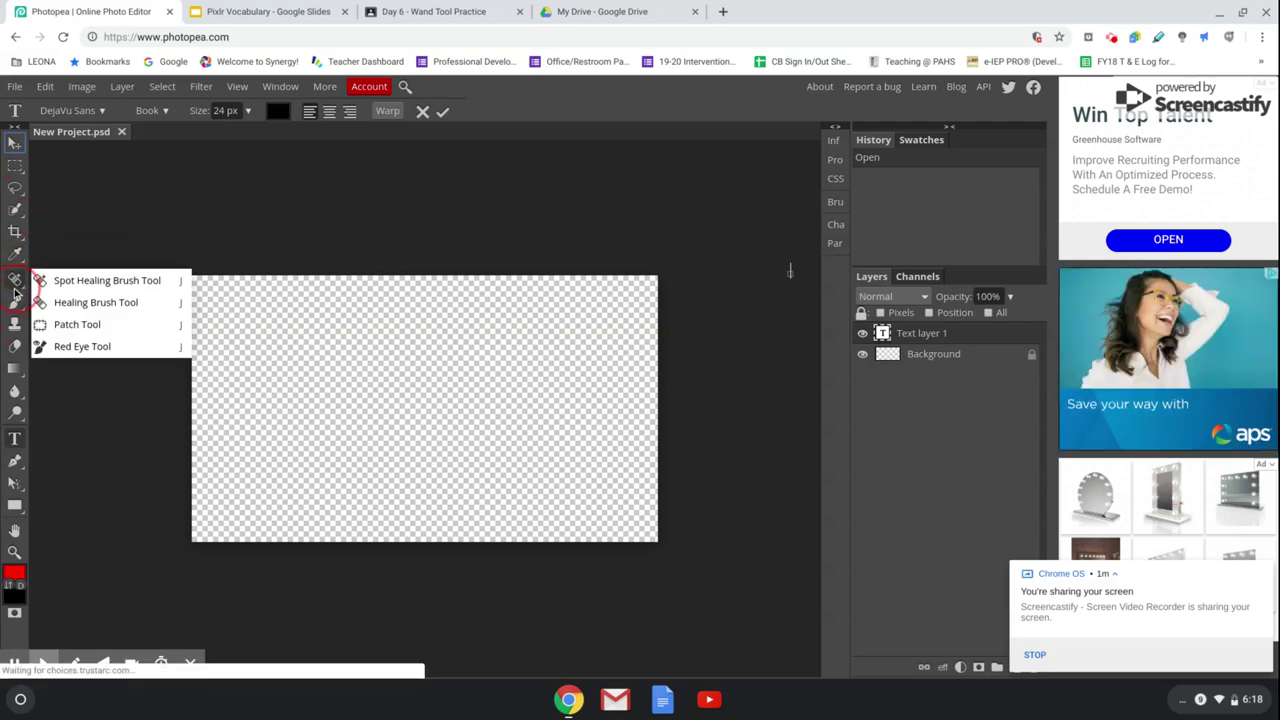
left_click(15, 231)
left_click(15, 188)
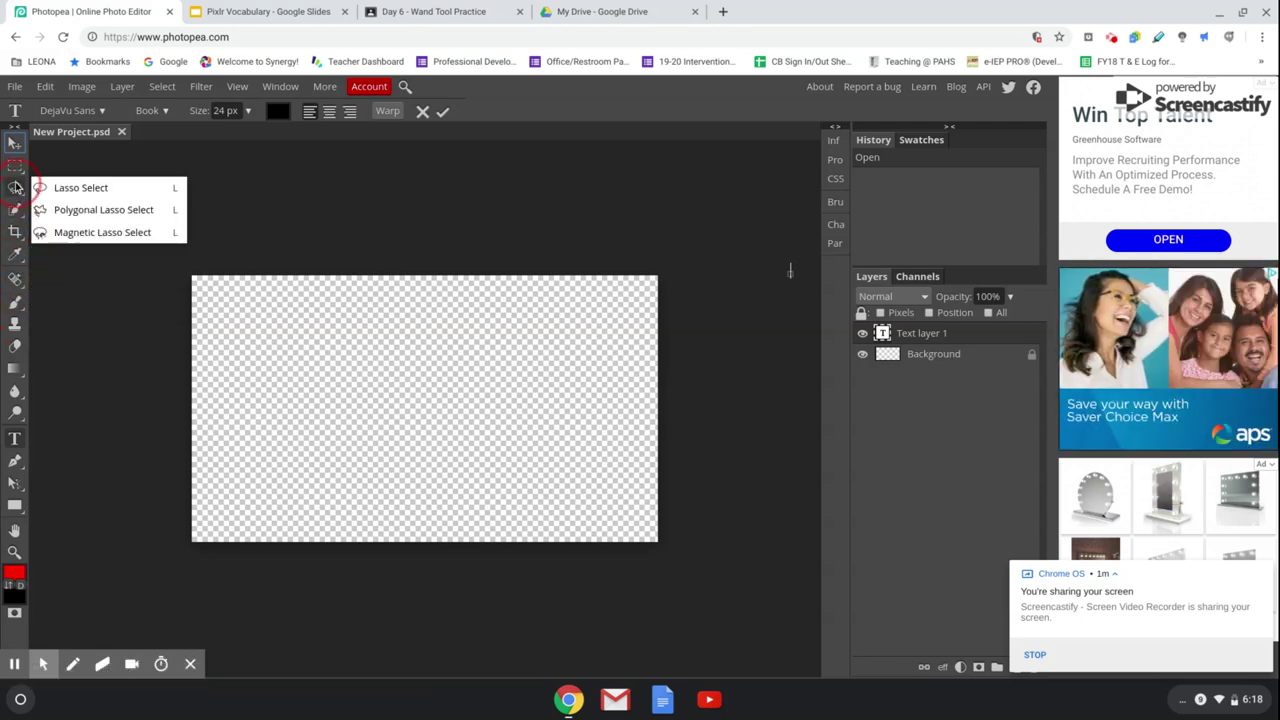
left_click(15, 165)
left_click(15, 143)
- Revisit the marquee, lasso, magic wand, crop/slice and eyedropper/ruler tool variants
left_click(15, 165)
left_click(15, 187)
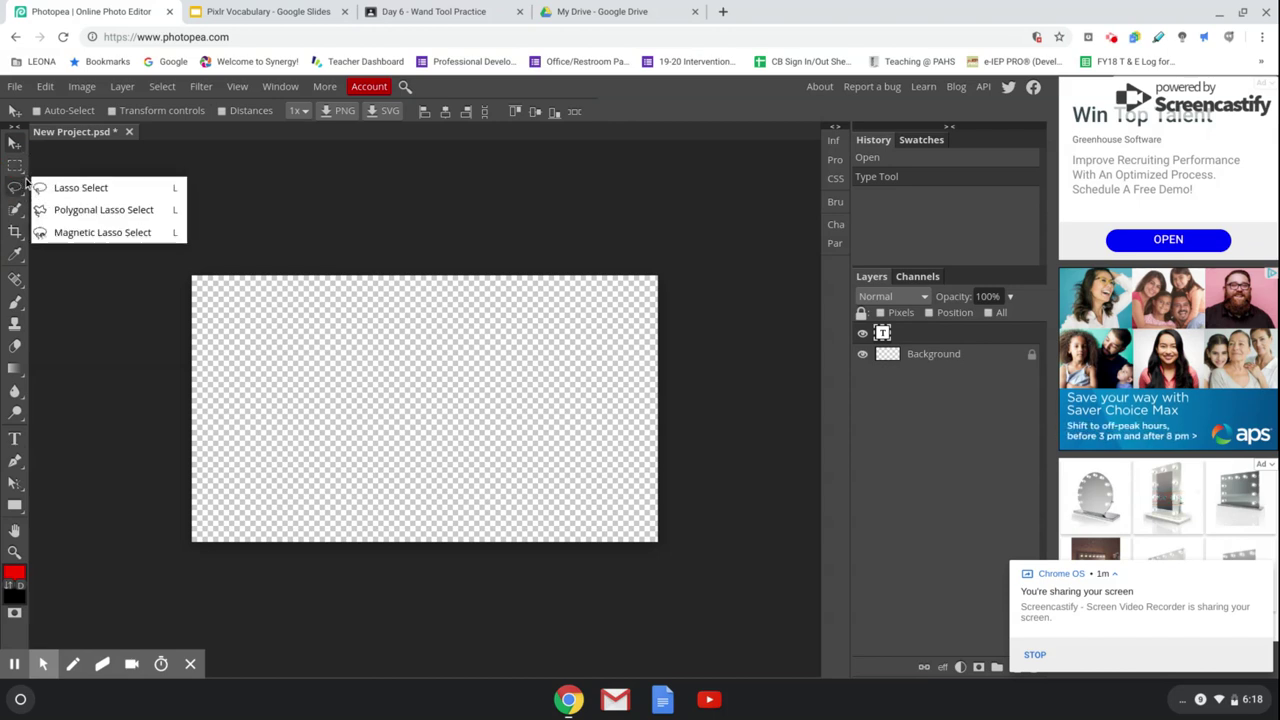
left_click(15, 165)
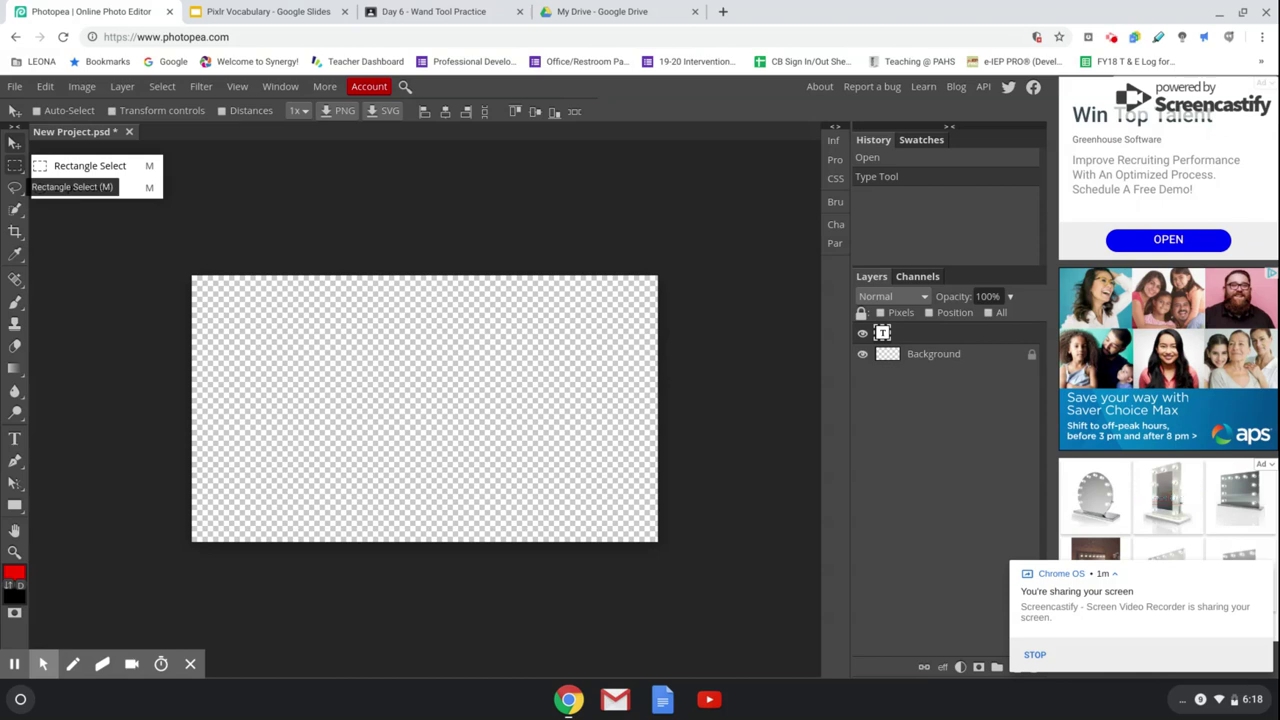
left_click(15, 188)
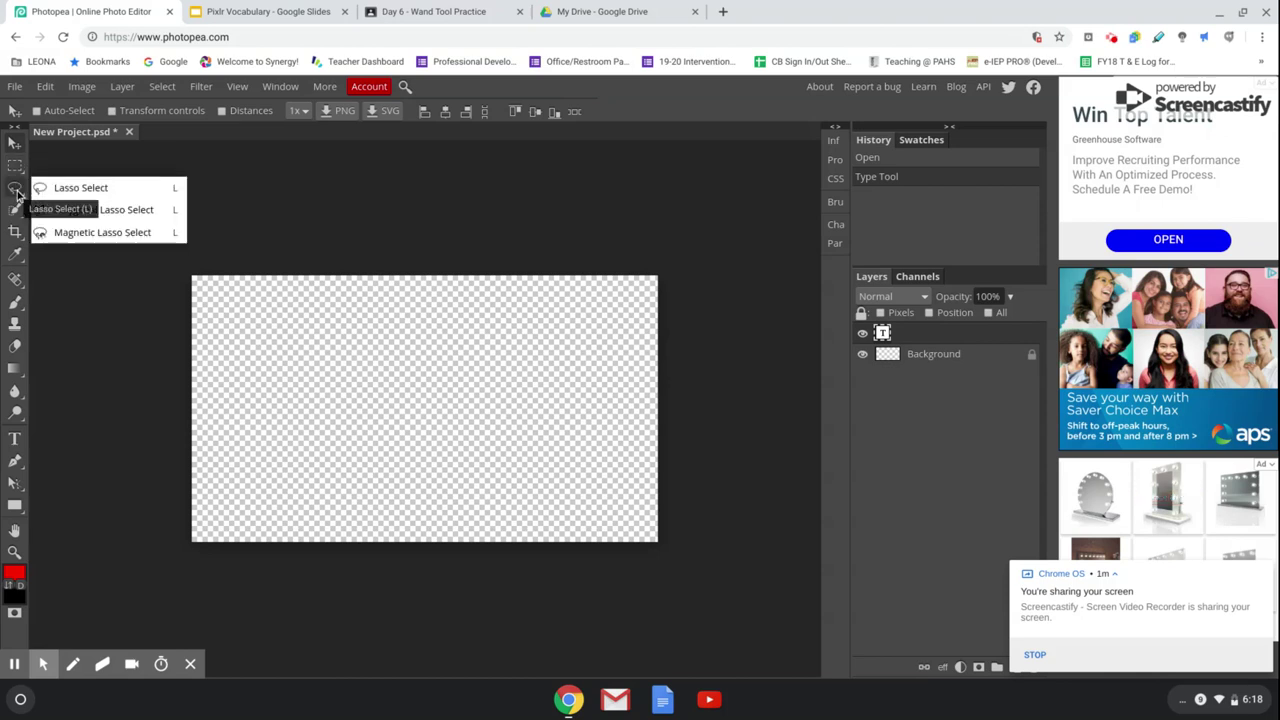
left_click(15, 210)
left_click(16, 231)
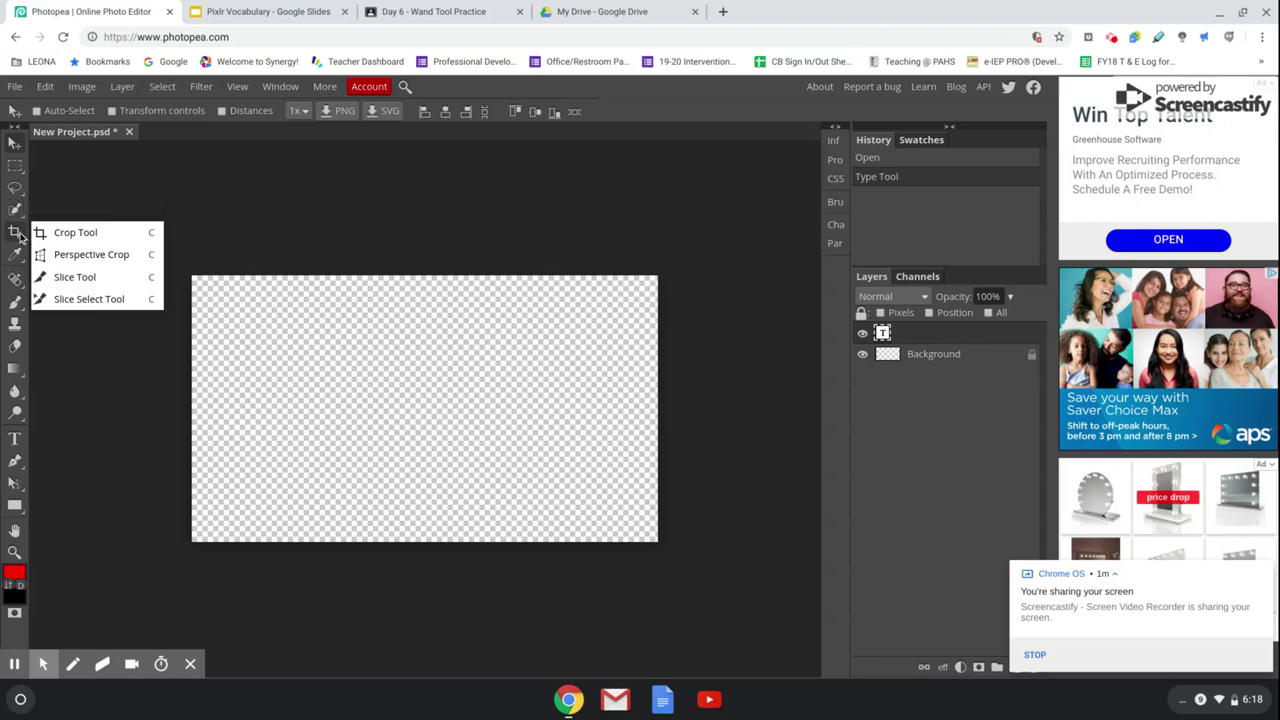
left_click(16, 254)
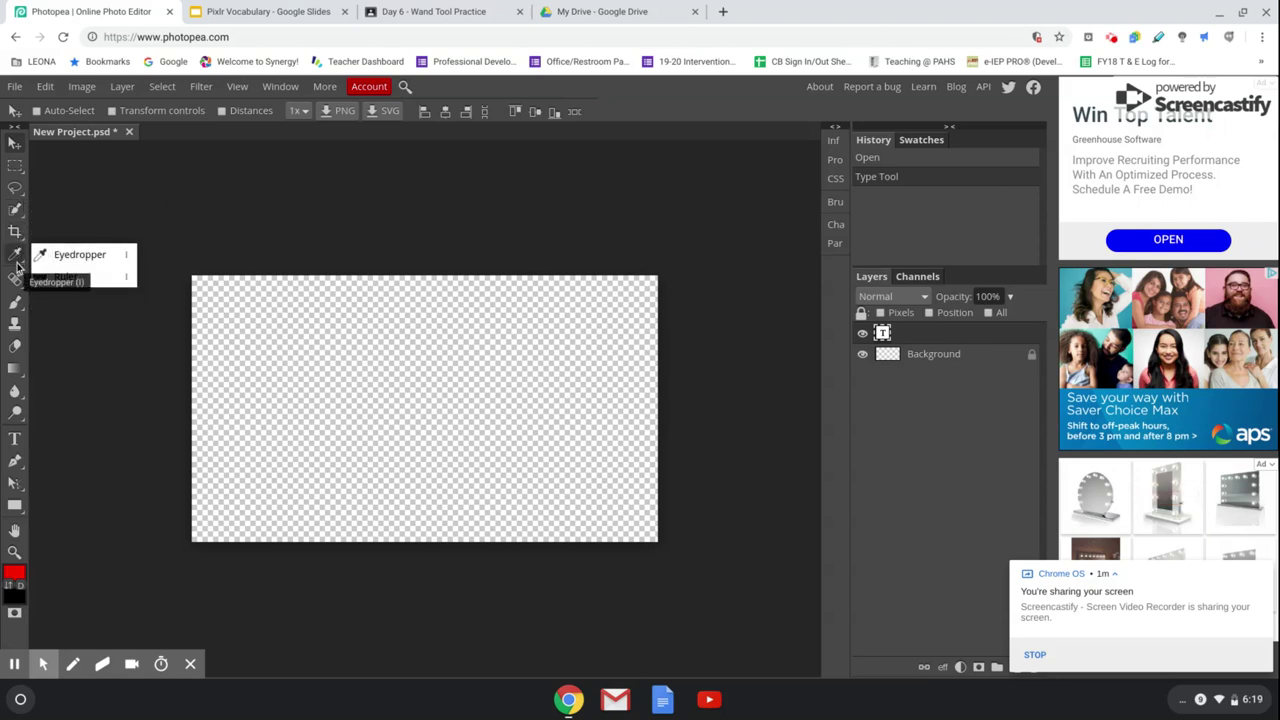
left_click(16, 231)
left_click(15, 187)
left_click(15, 166)
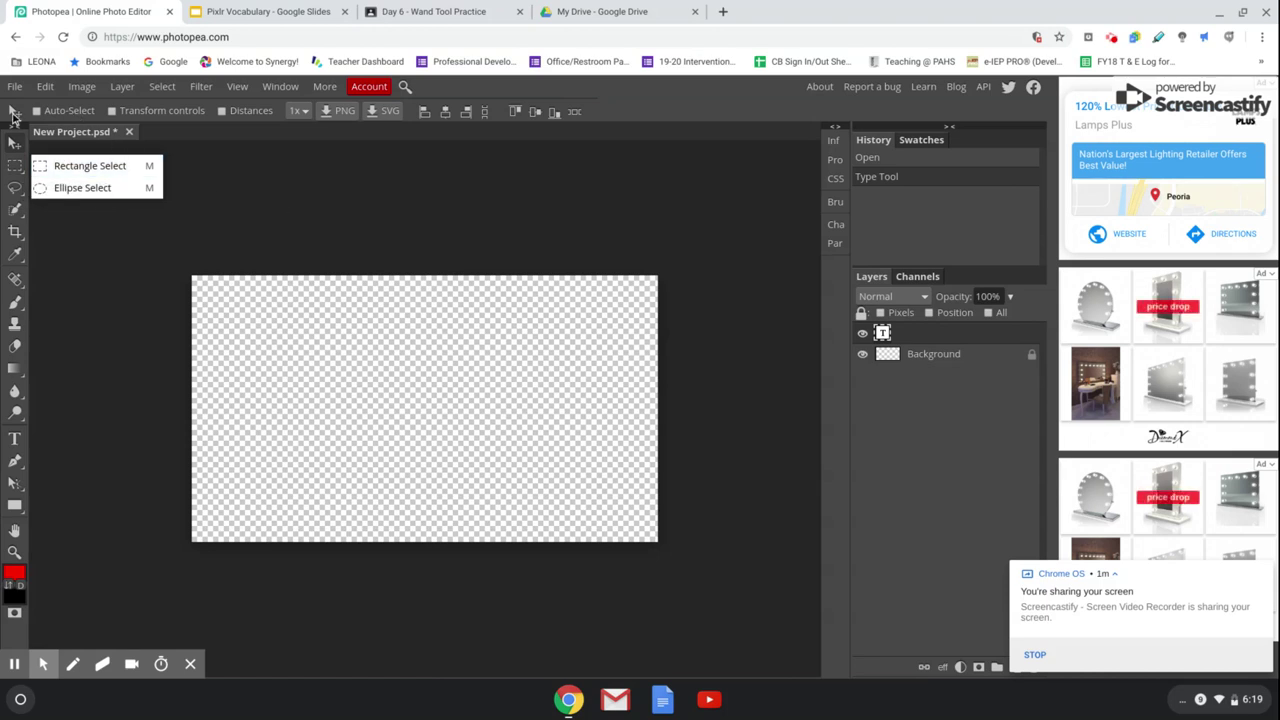
- Pick the Brush Tool and enlarge its size from 15 px to 105 px
left_click(20, 166)
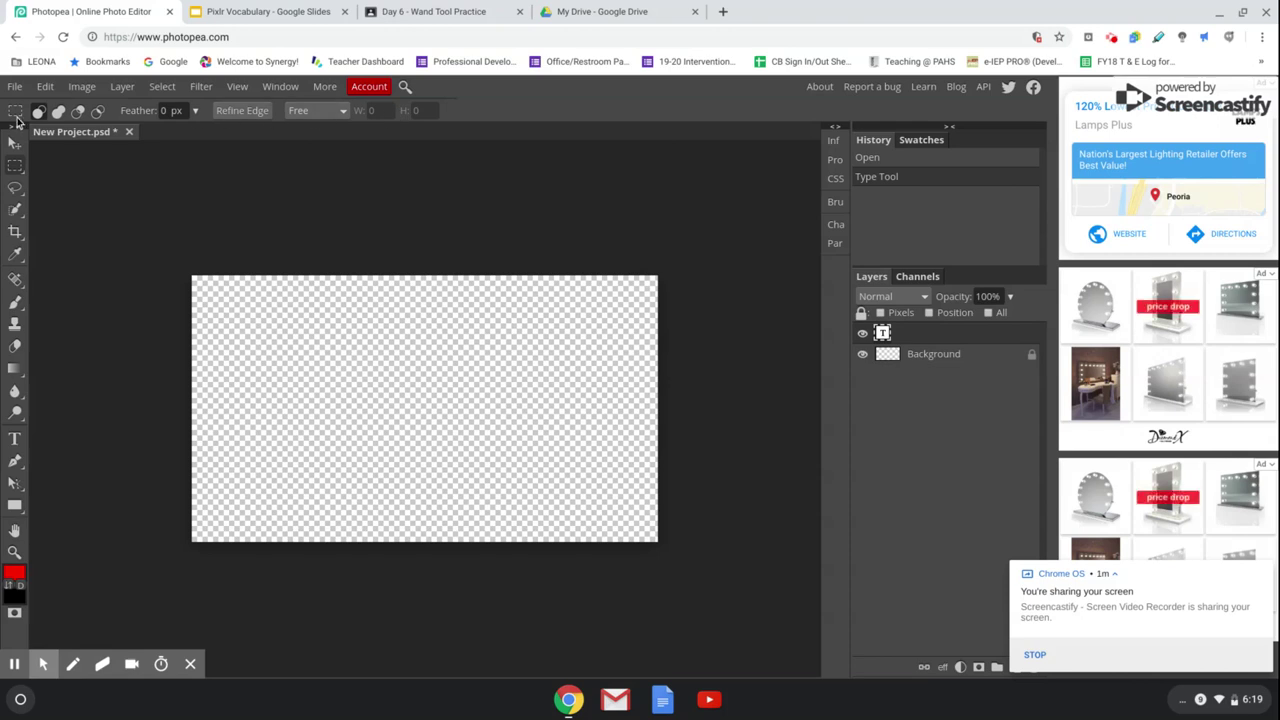
right_click(14, 188)
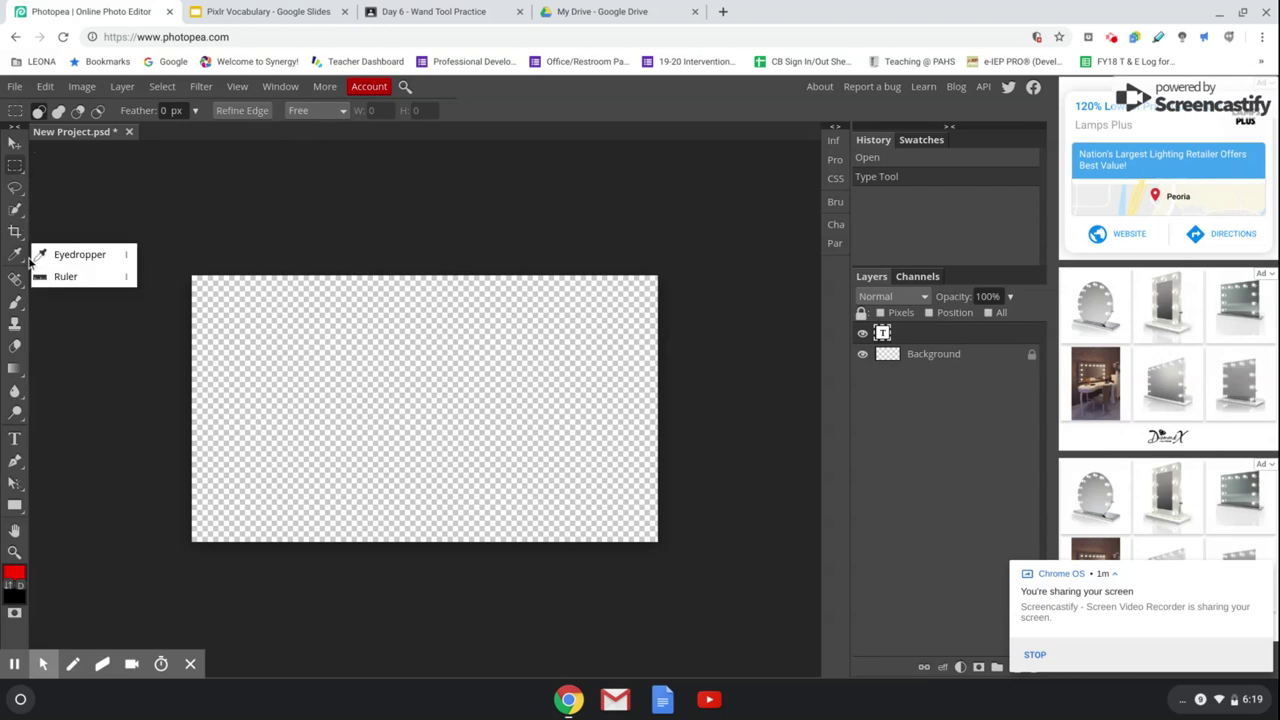
left_click(17, 306)
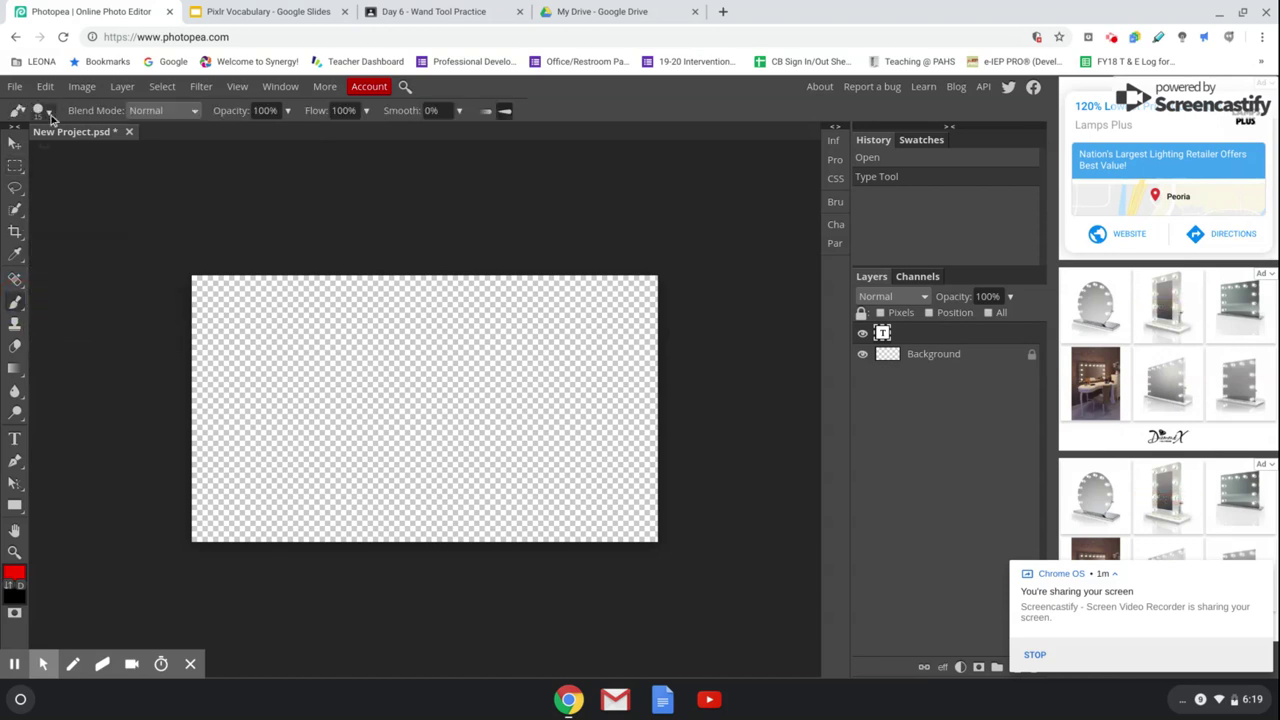
left_click(47, 111)
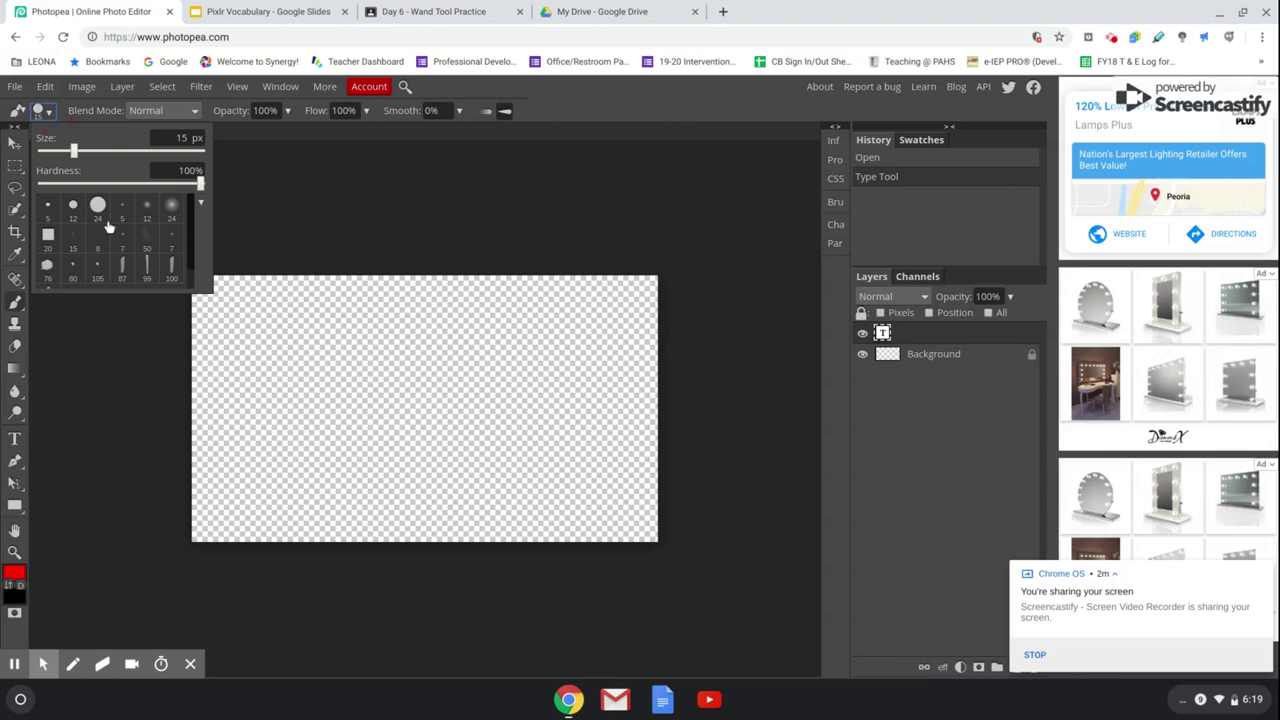
mouse_move(73, 150)
left_mouse_down()
mouse_move(113, 152)
mouse_move(75, 150)
left_mouse_up()
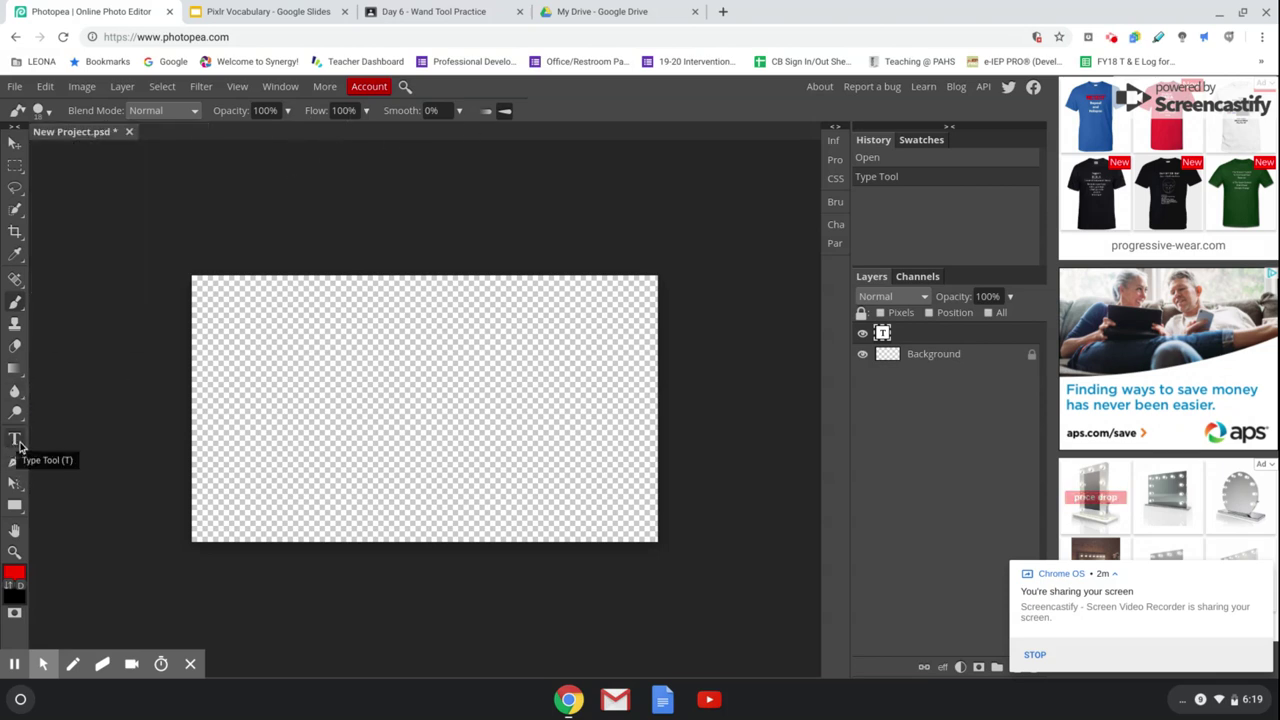
- Choose the Type Tool, browse and close the font family list, then return to the Brush Tool
left_click(16, 440)
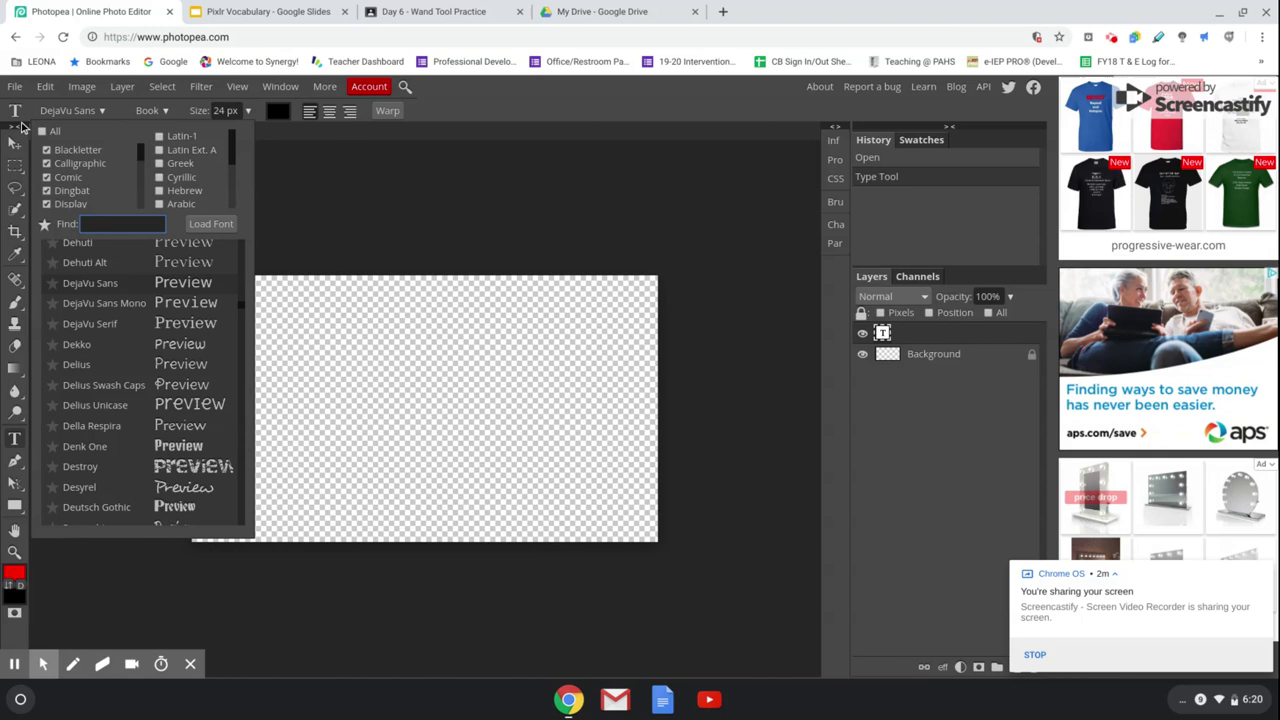
left_click(25, 125)
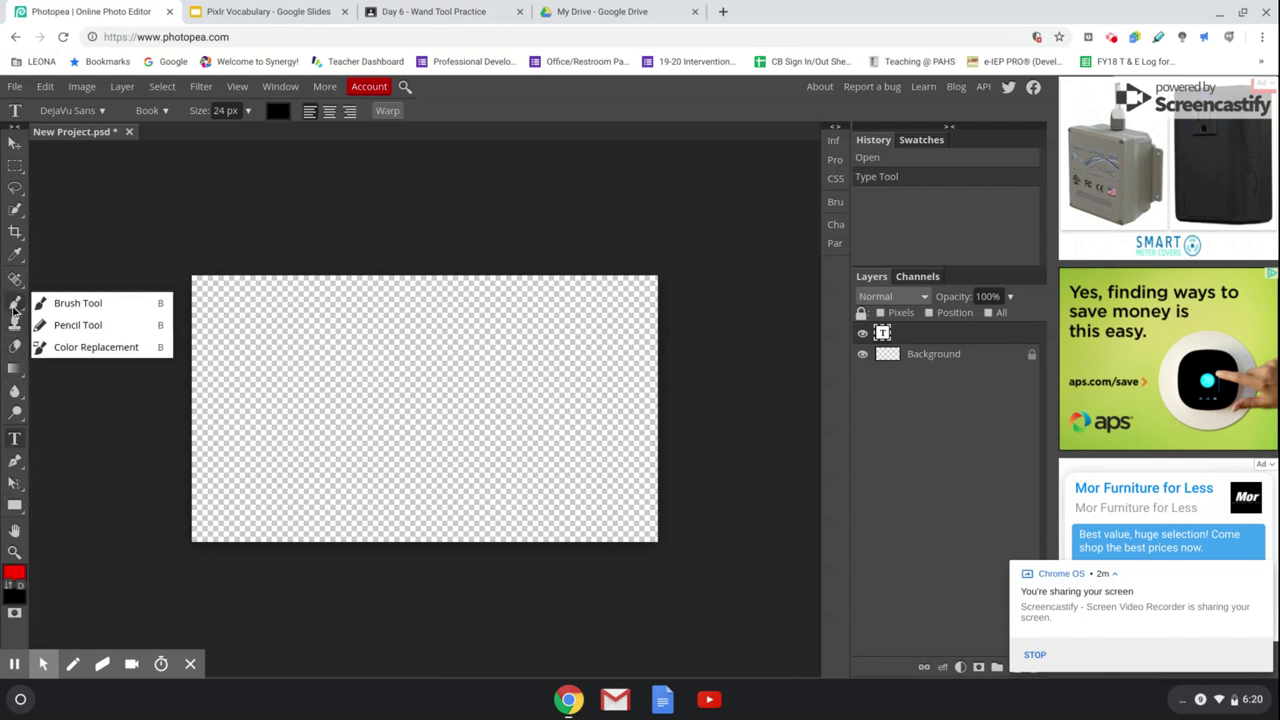
left_click(14, 305)
- Get past the rasterize warning by selecting the Background layer for painting
left_click(312, 404)
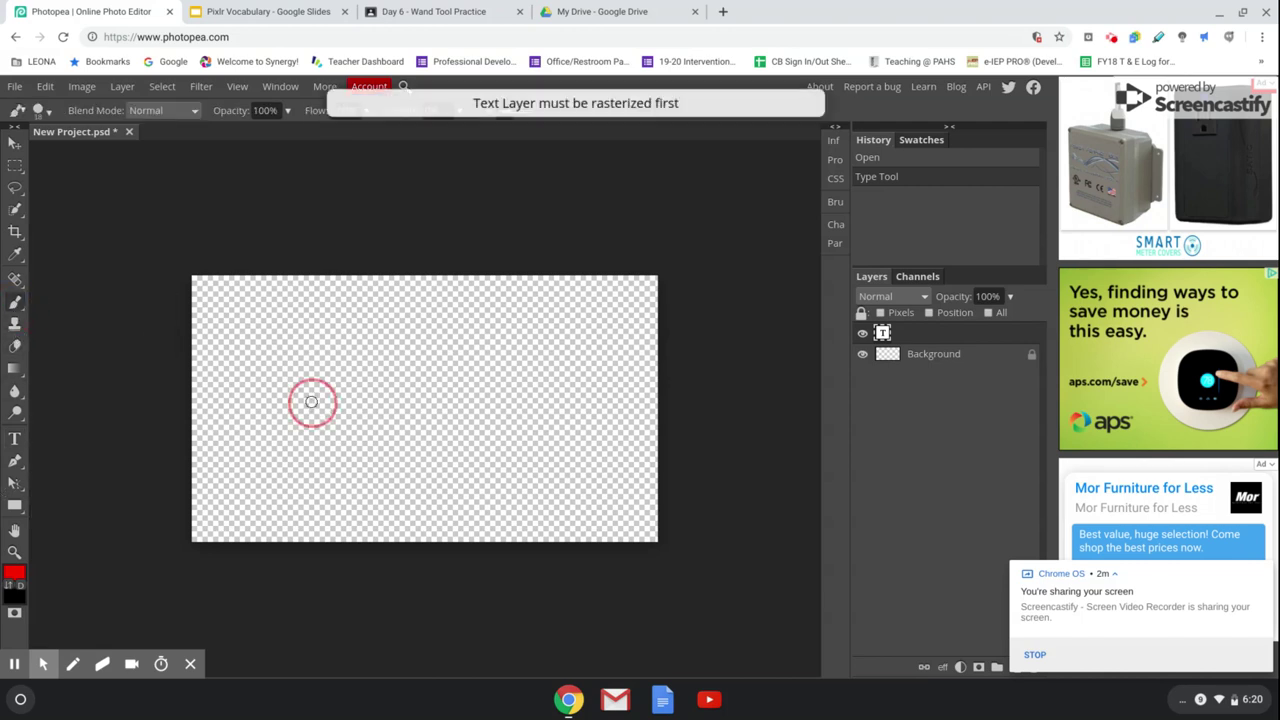
left_click(506, 360)
left_click(342, 427)
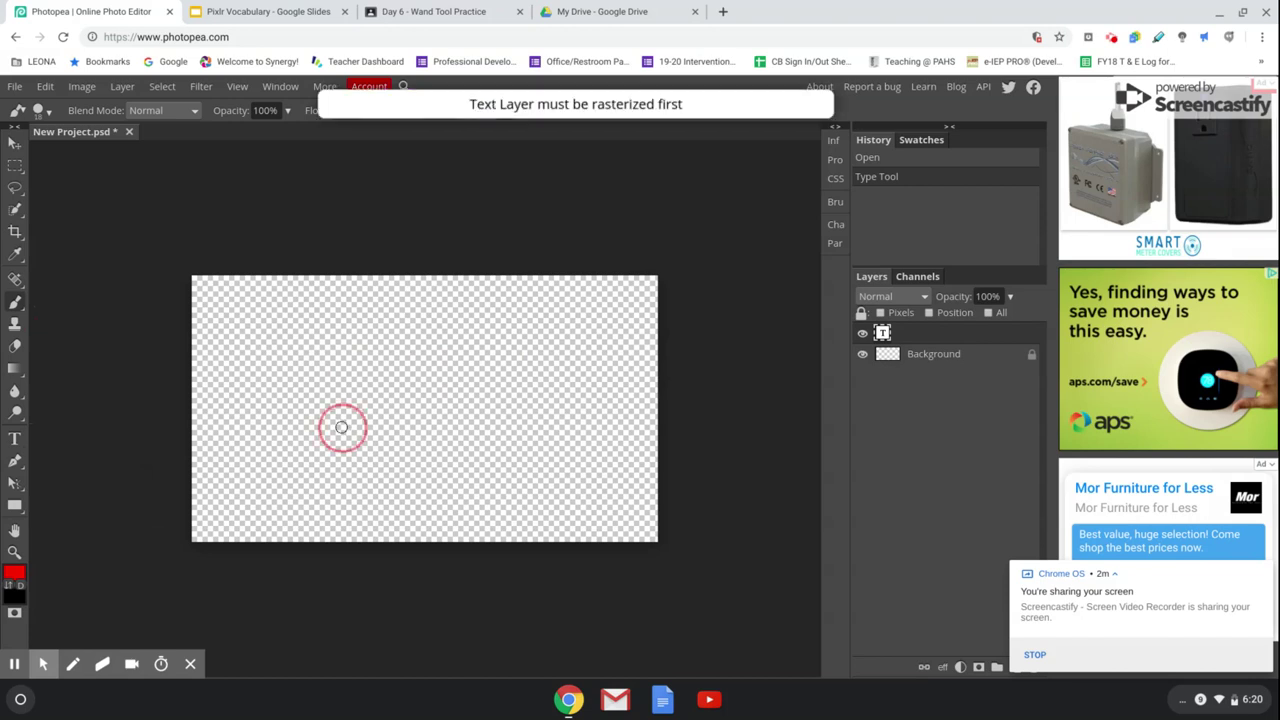
left_click(971, 362)
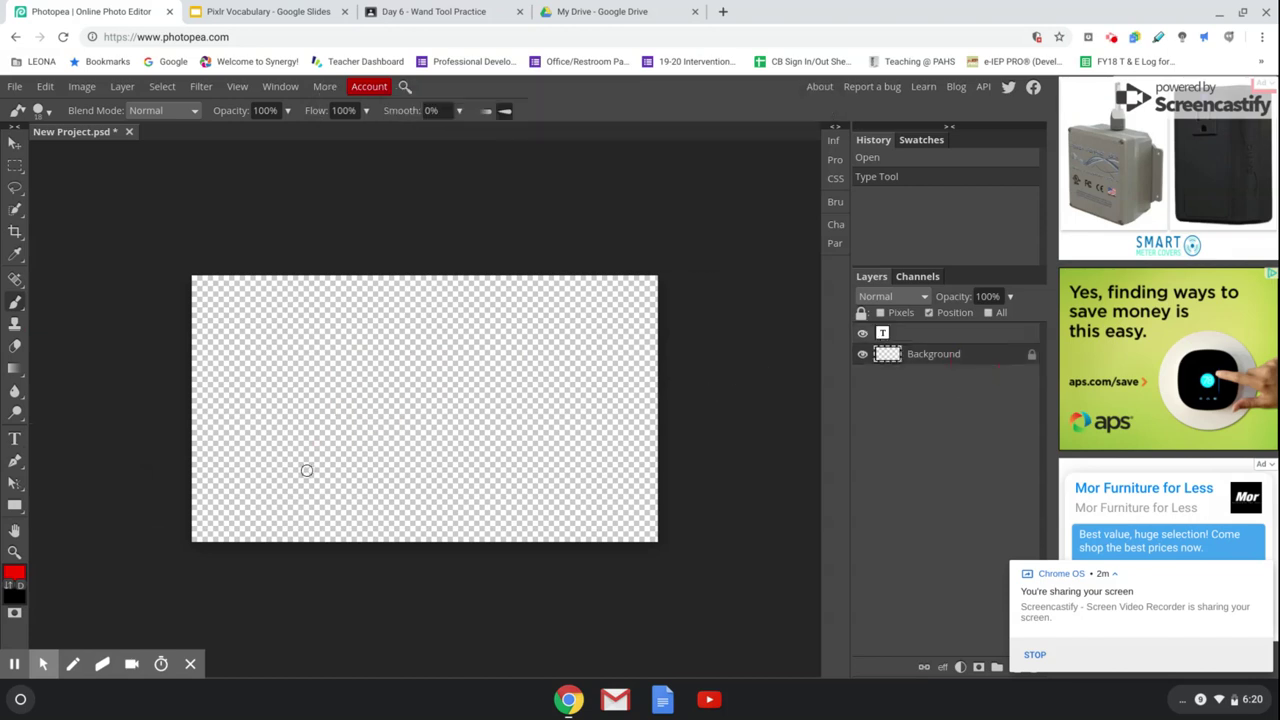
- Paint six red strokes forming an X with extra diagonal and near-vertical lines
left_click_drag(308, 456, 530, 340)
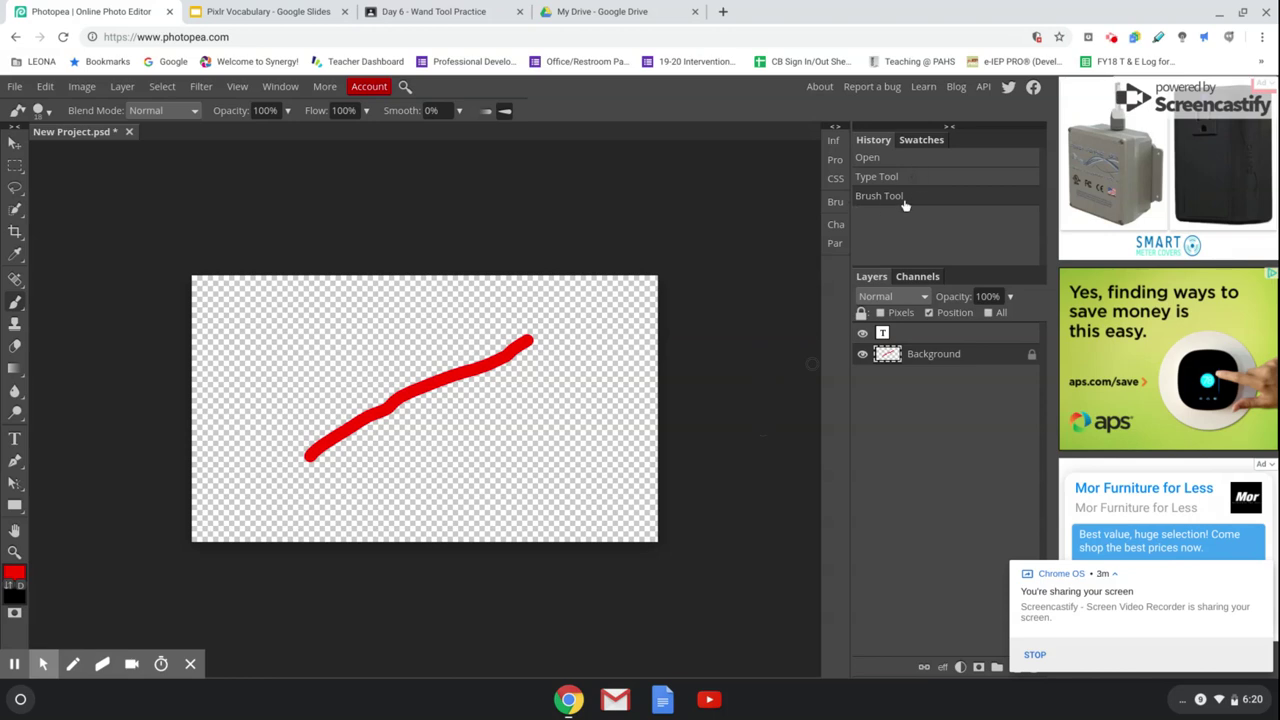
left_click_drag(323, 334, 556, 508)
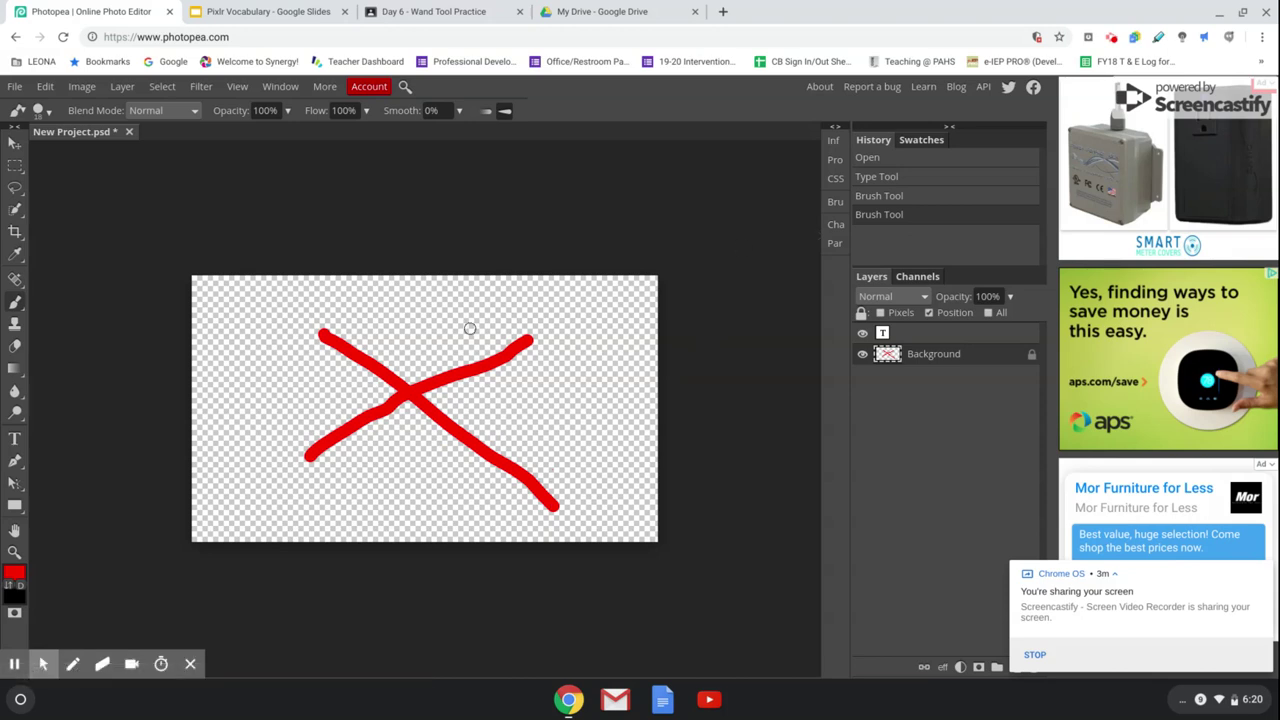
left_click_drag(422, 320, 568, 452)
left_click_drag(270, 388, 408, 482)
left_click_drag(455, 342, 425, 508)
left_click_drag(291, 362, 310, 488)
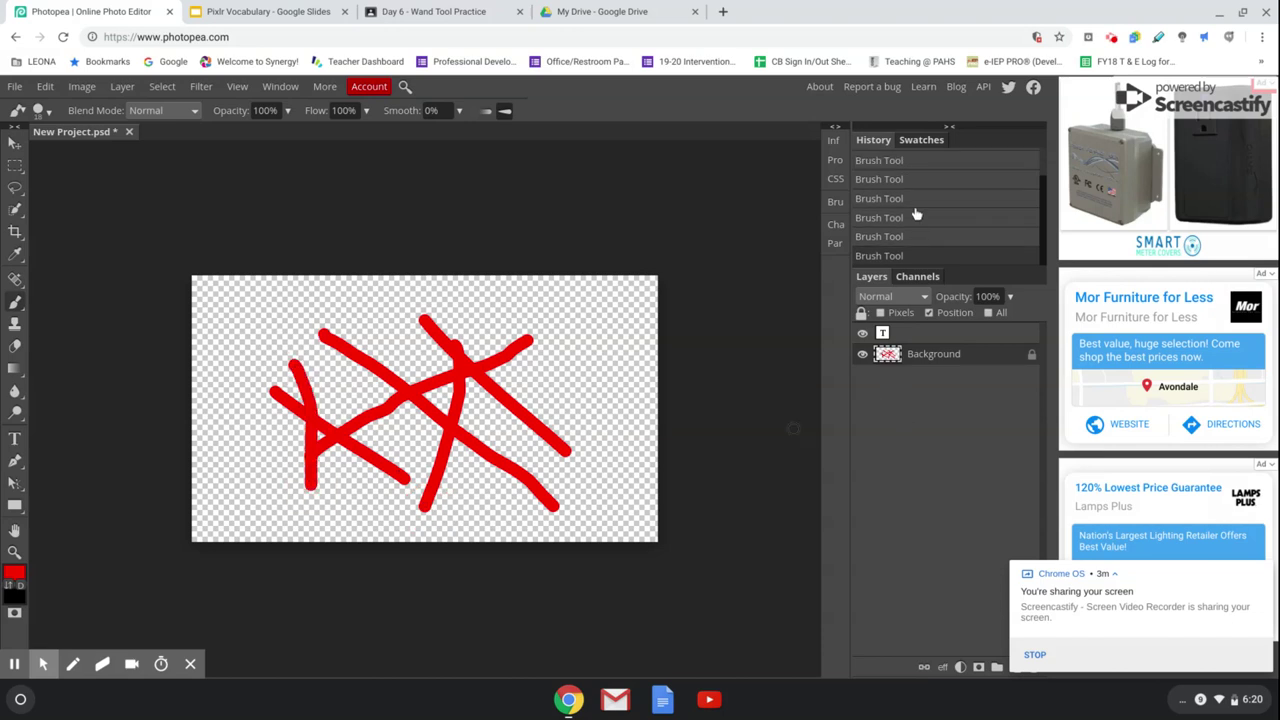
- Revert history to the first red stroke, switch to black, and paint a crossing diagonal
scroll(916, 215, "up", 3)
scroll(912, 216, "down", 1)
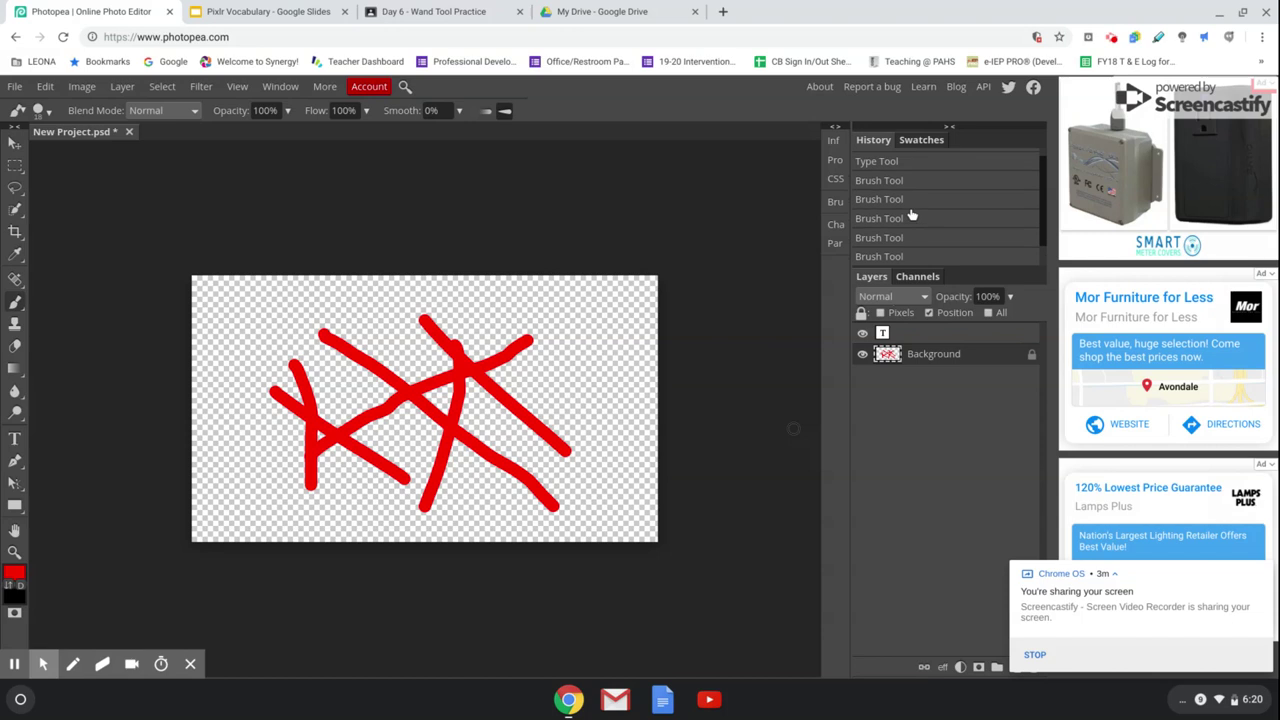
scroll(912, 216, "down", 1)
scroll(914, 214, "up", 2)
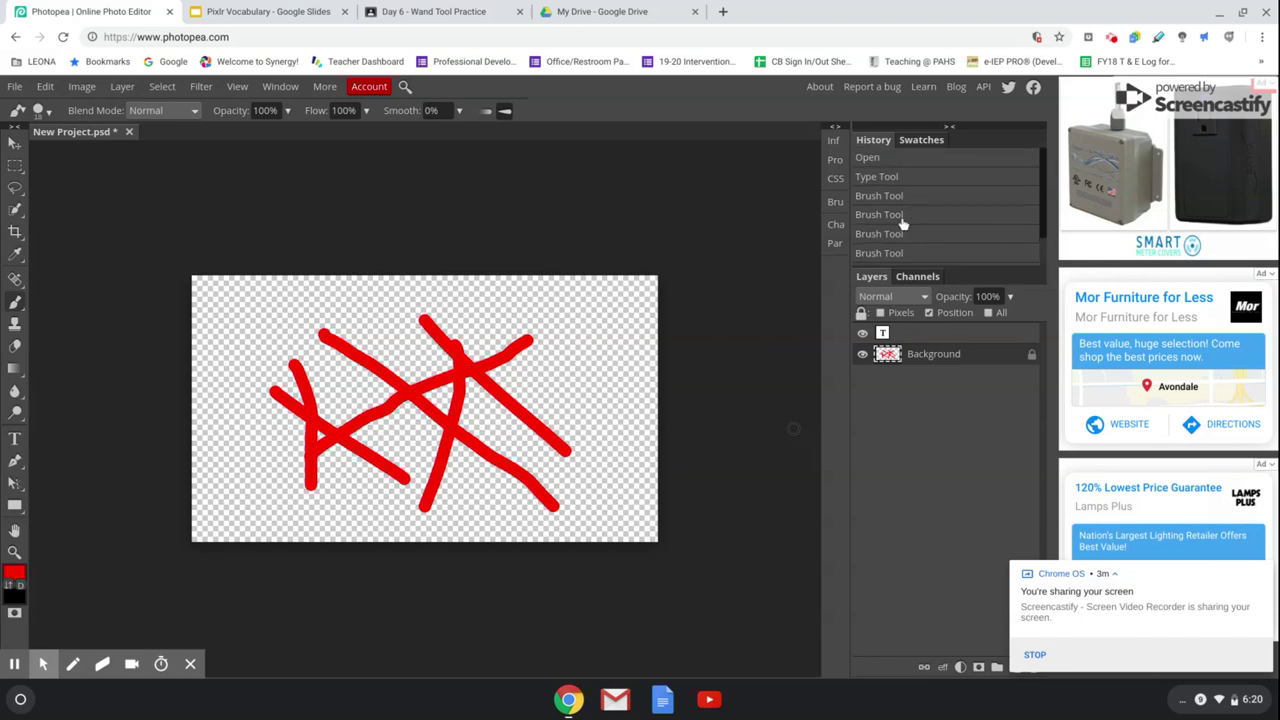
left_click(902, 216)
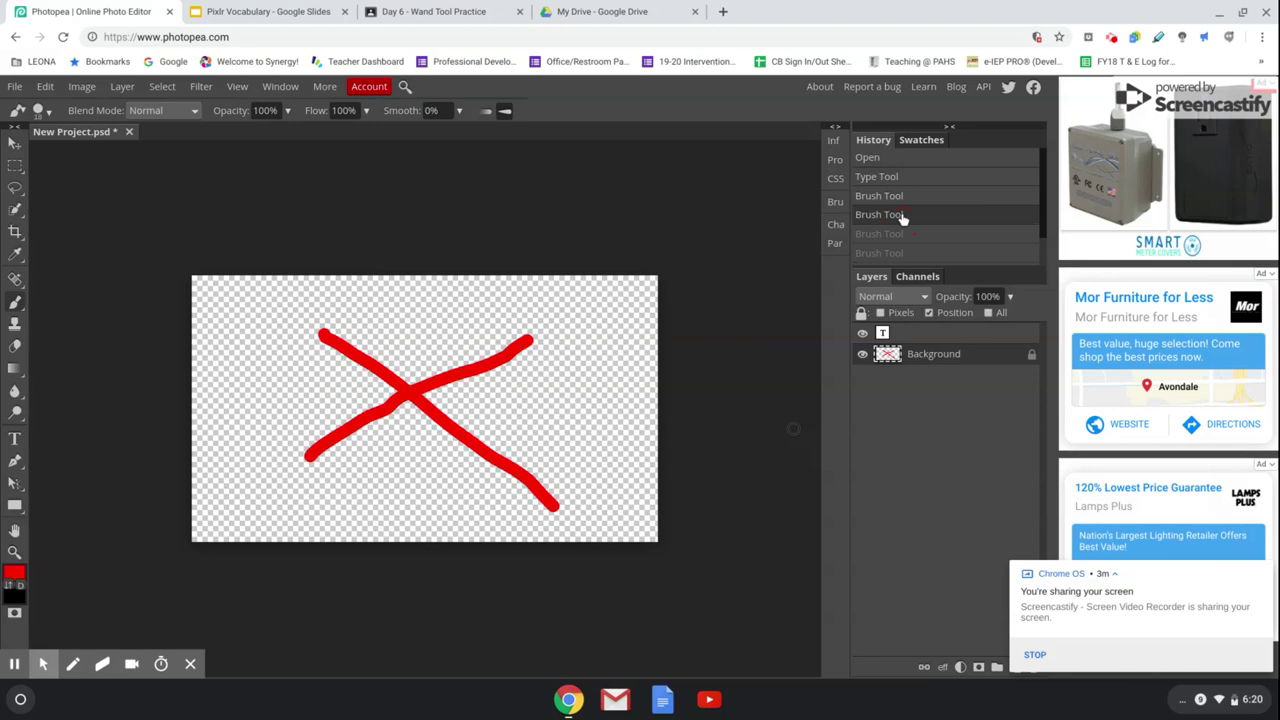
left_click(902, 198)
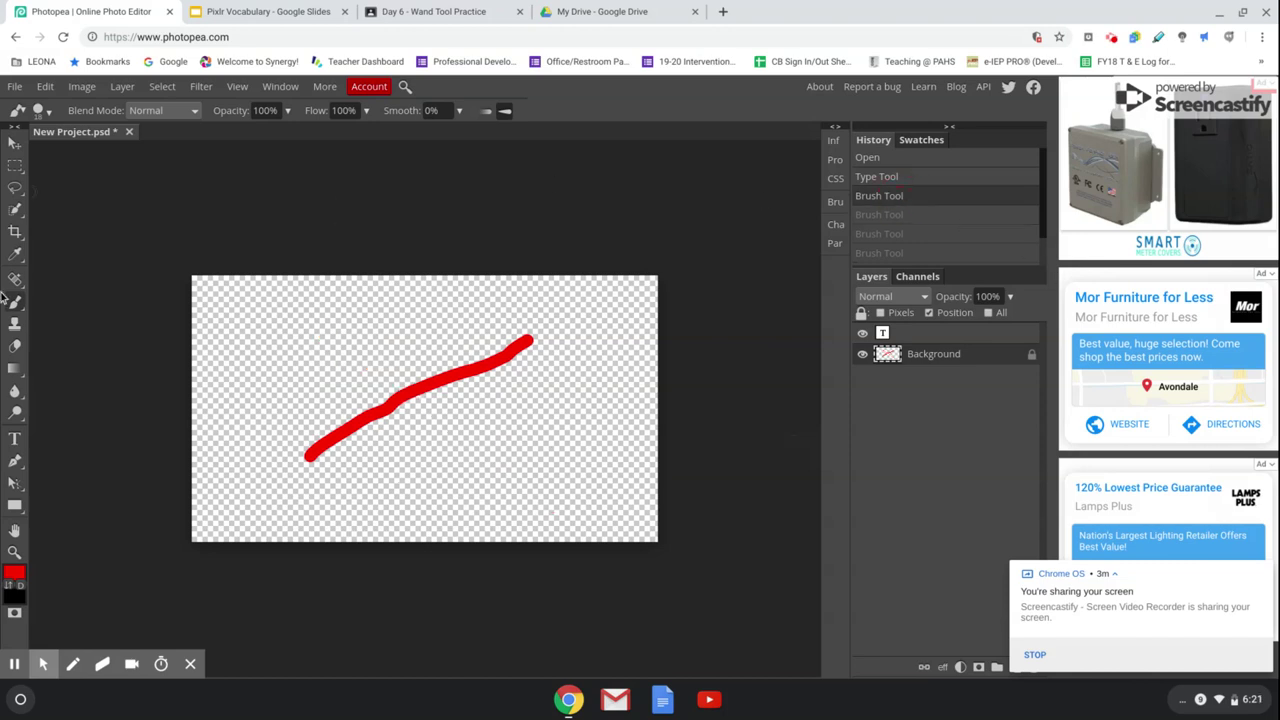
left_click(8, 585)
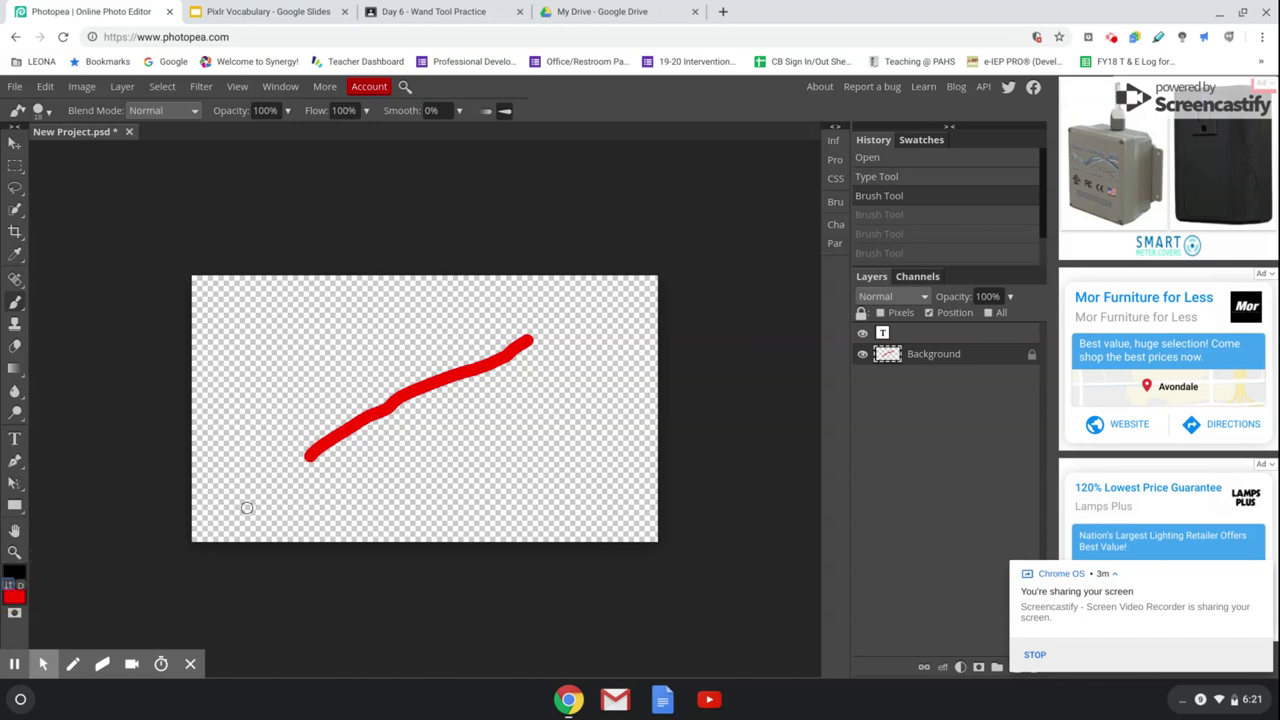
left_click_drag(358, 333, 550, 478)
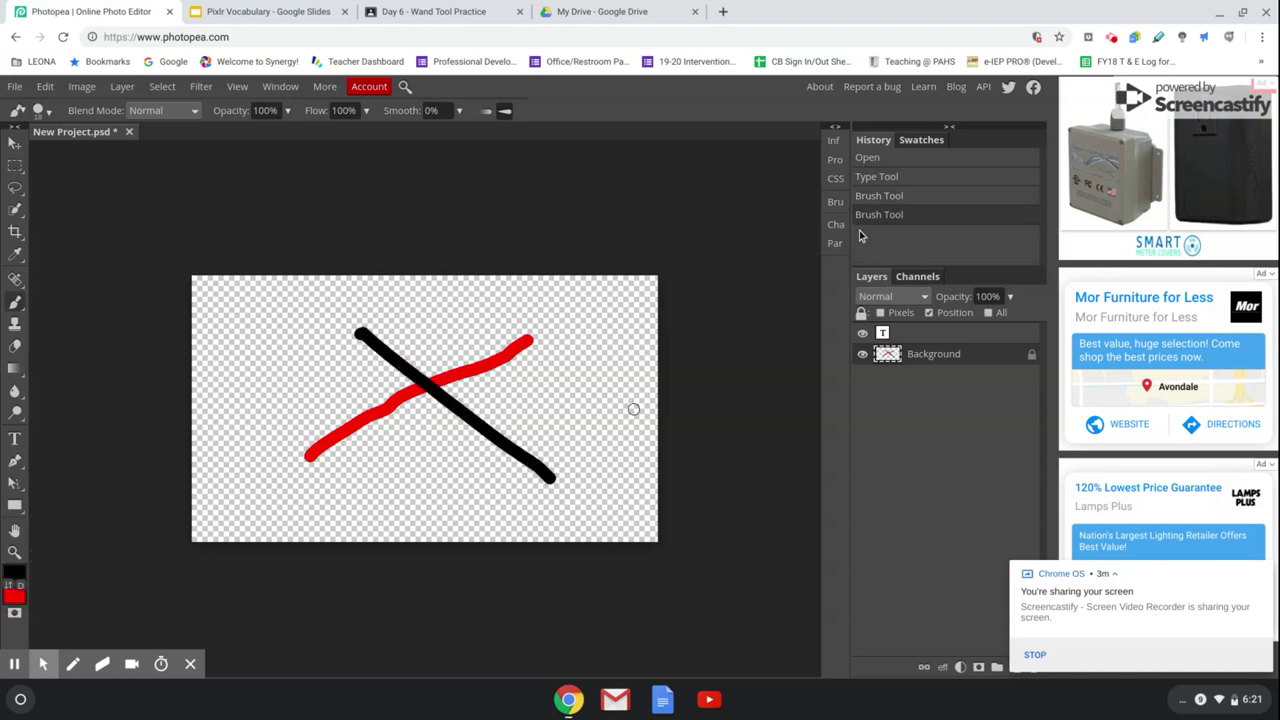